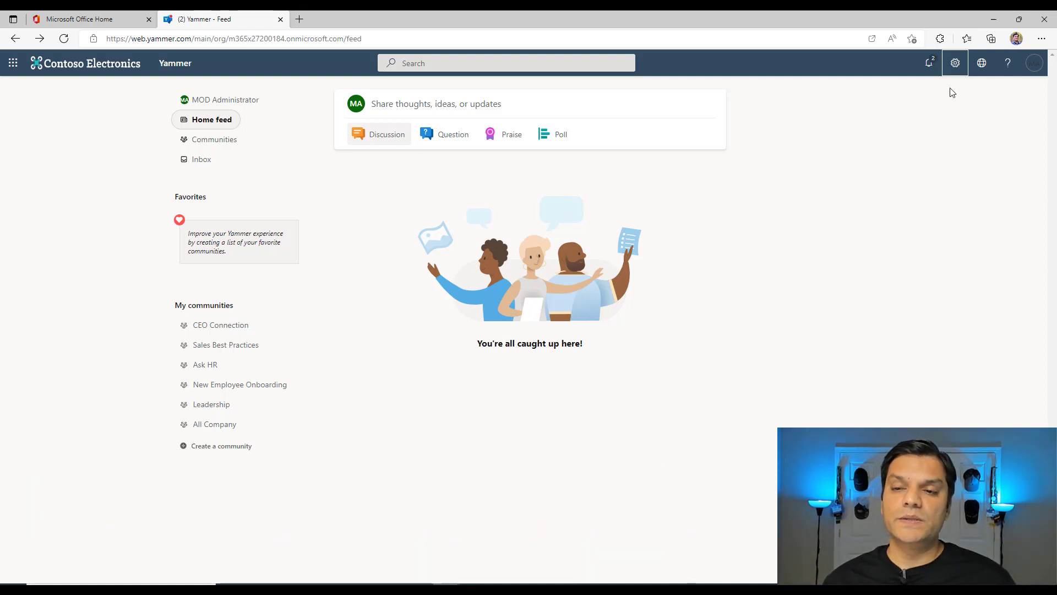
Bring up the Yammer Settings panel in the administrator's private window.
left_click(955, 63)
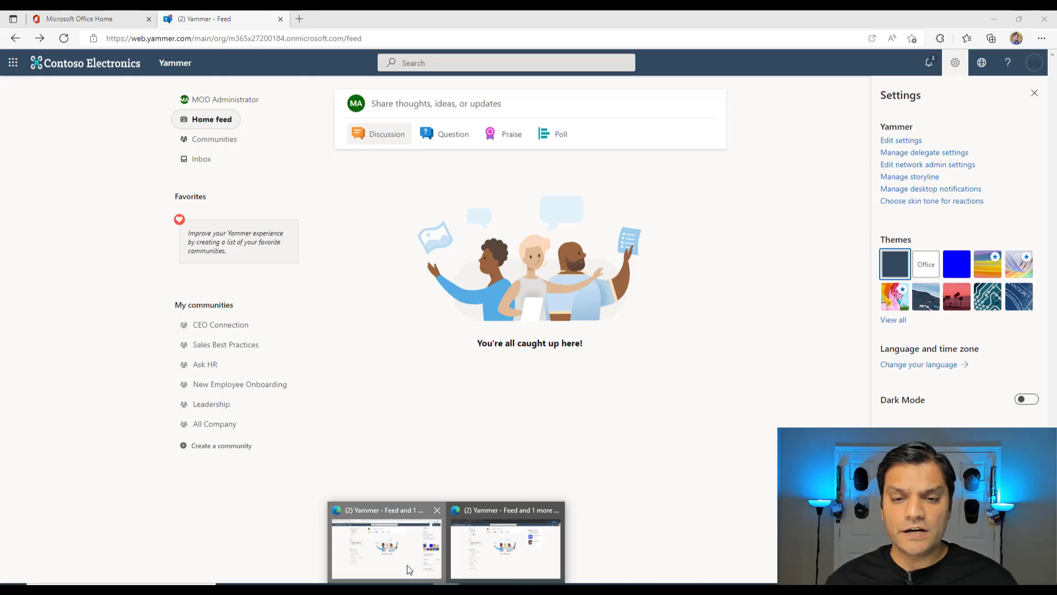
mouse_move(451, 588)
left_click(513, 553)
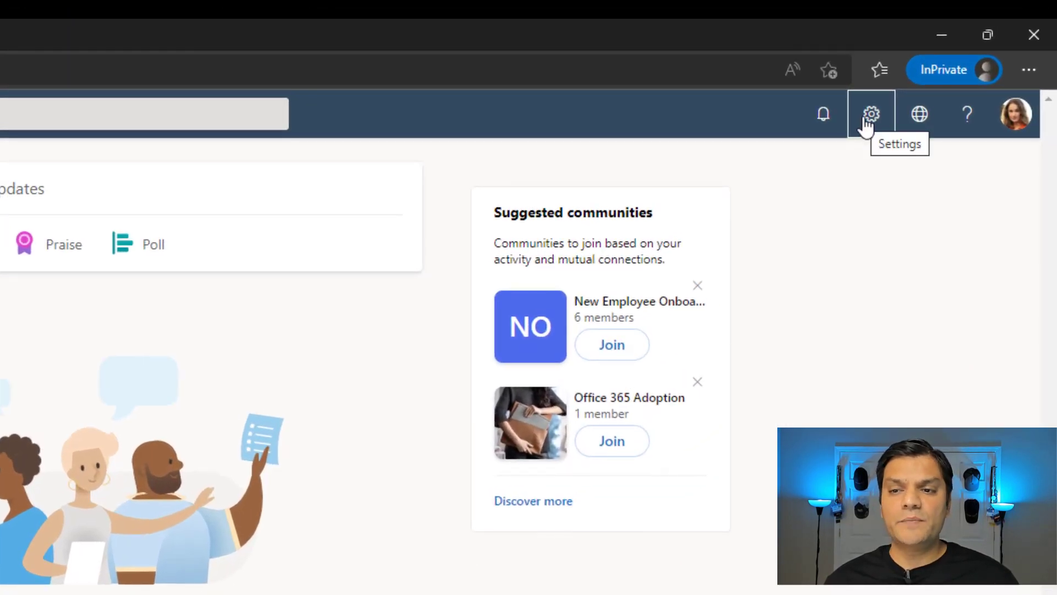
left_click(865, 129)
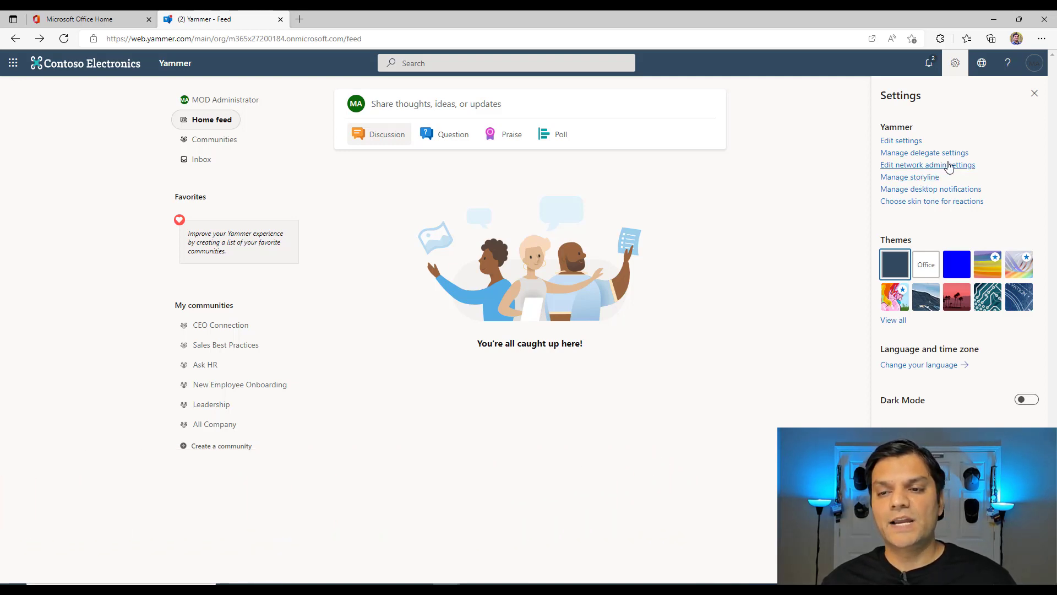
Under Manage storyline, switch on both Public preview and Preview features.
left_click(920, 179)
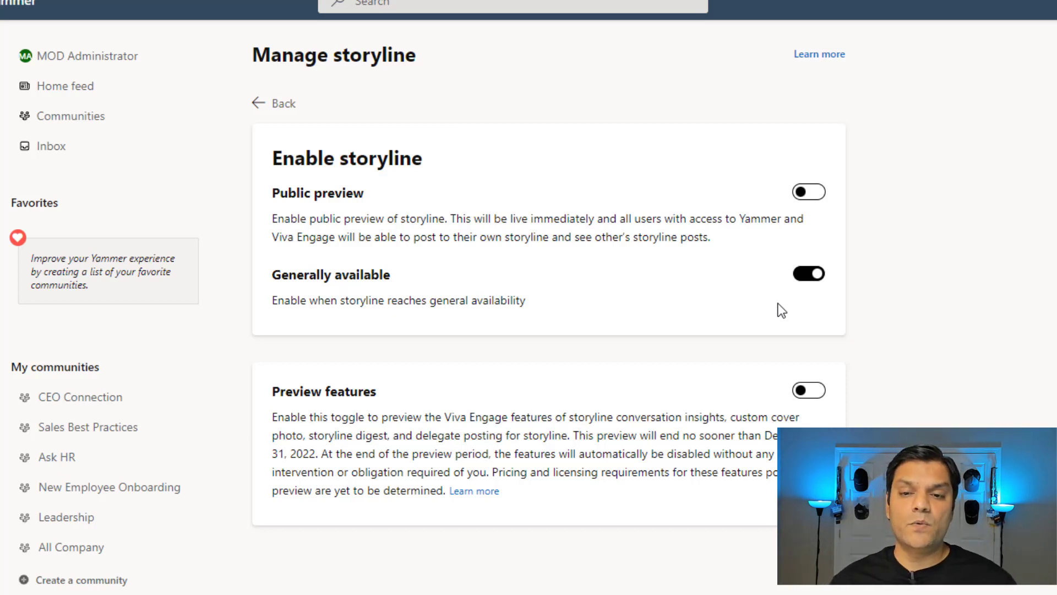
left_click(812, 188)
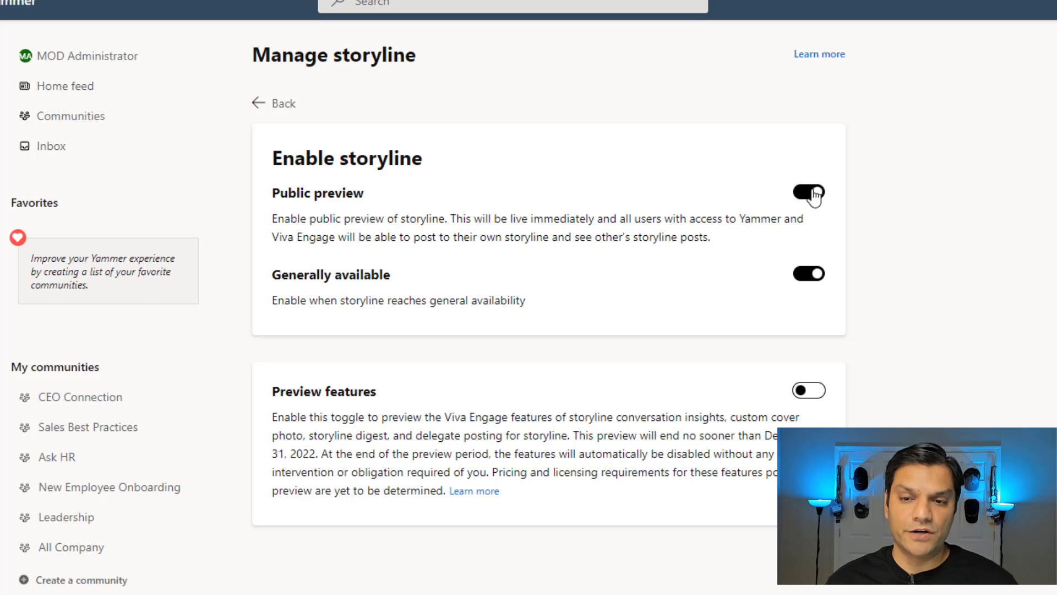
left_click(811, 391)
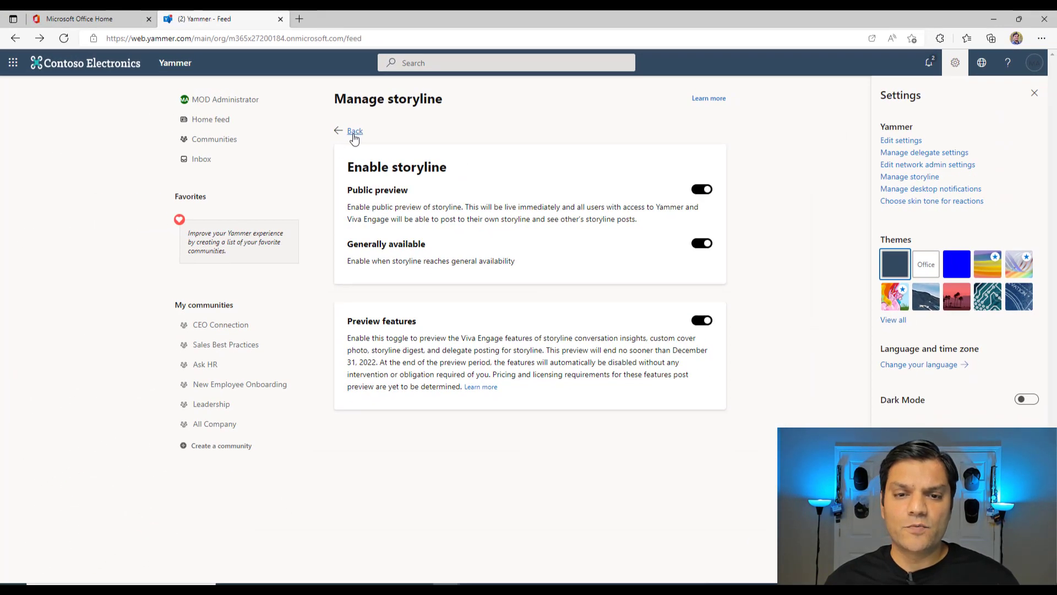
Back on the home feed, reload it and open the new Storylines page.
left_click(355, 133)
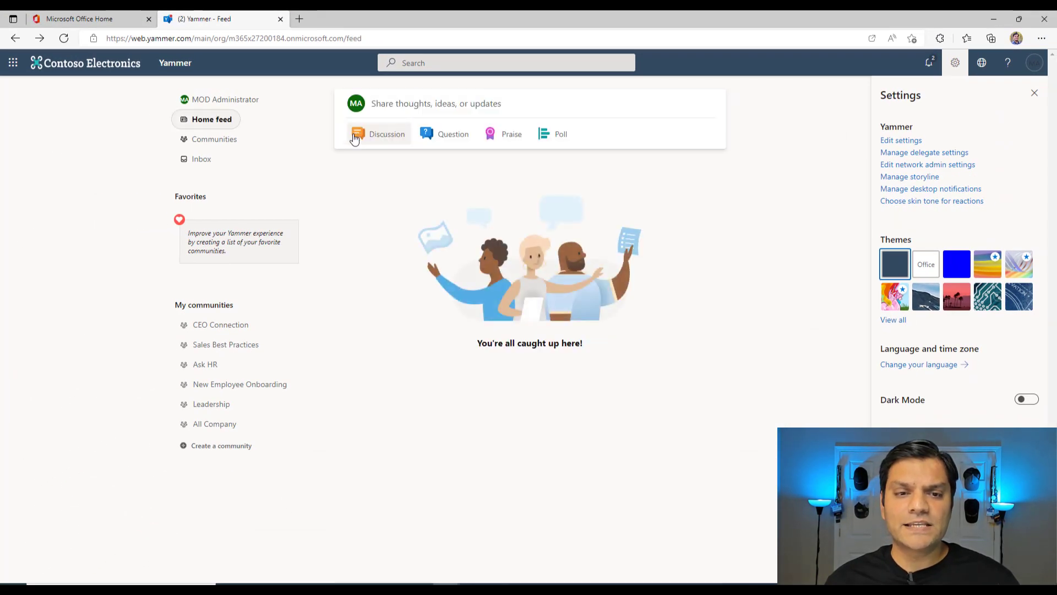
left_click(64, 38)
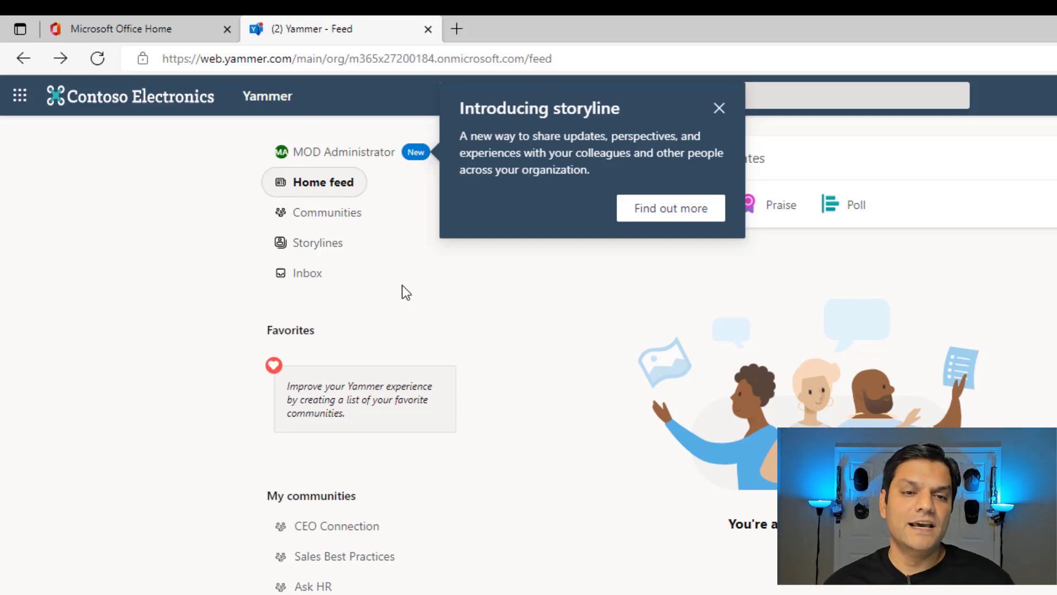
left_click(282, 259)
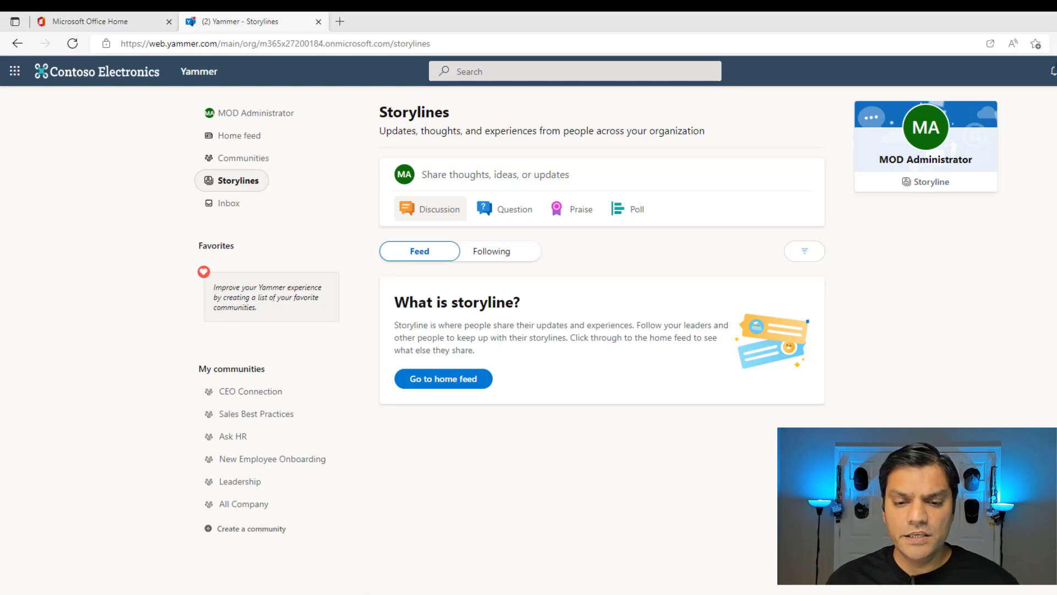
In the second user's window, close the Yammer tab and relaunch Yammer from the app launcher.
left_click(583, 583)
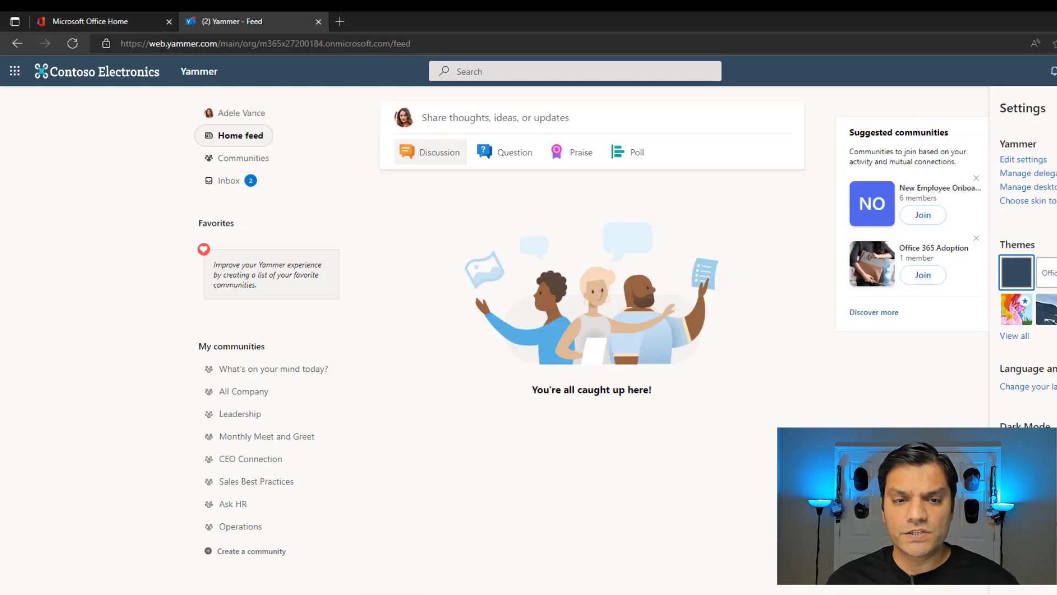
left_click(318, 22)
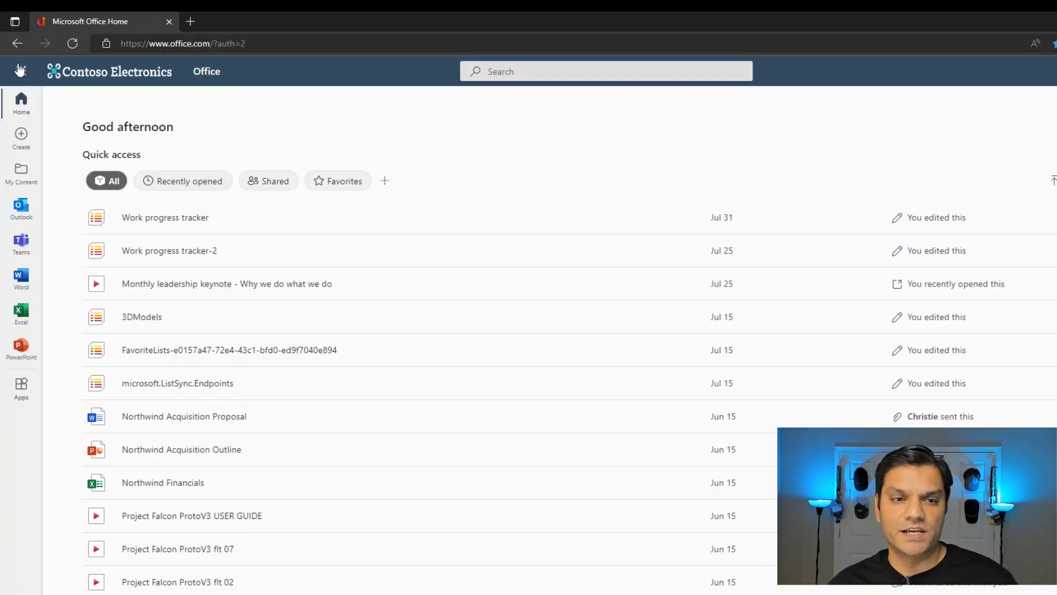
left_click(20, 70)
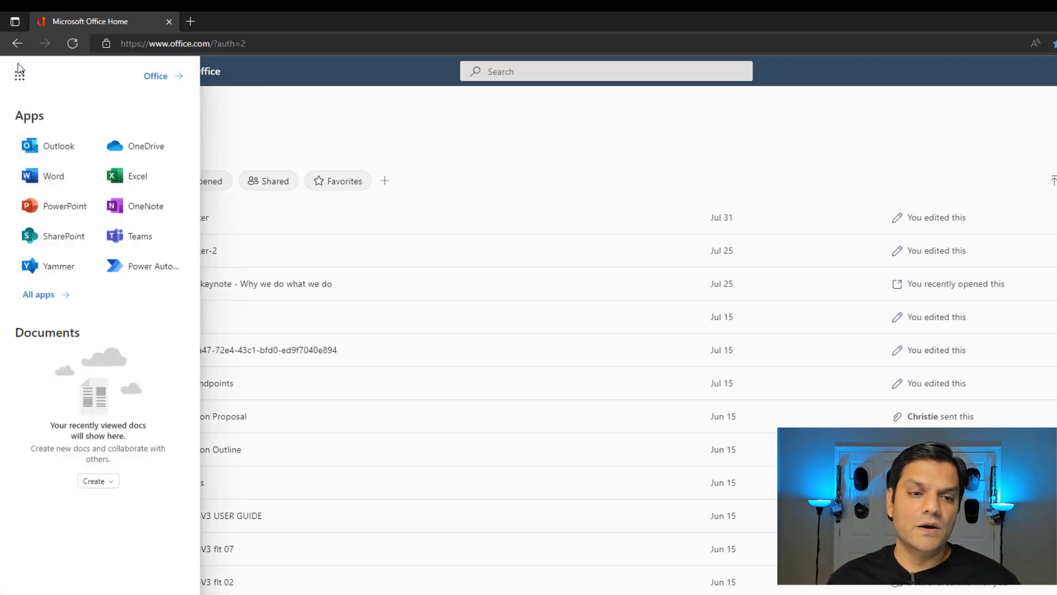
left_click(35, 265)
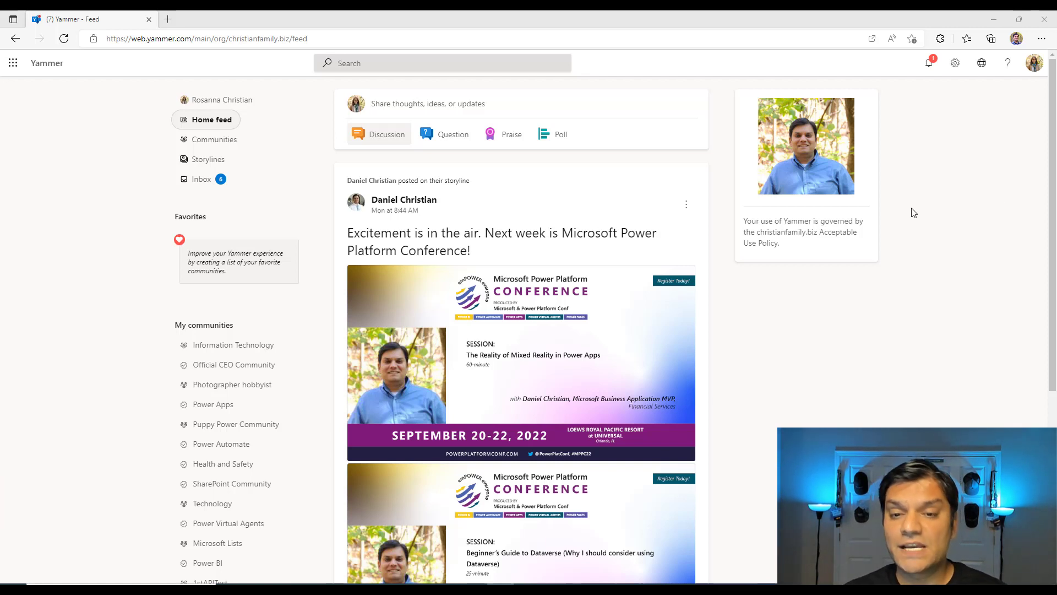
Check and dismiss the Settings panel on the christianfamily.biz home feed.
left_click(956, 66)
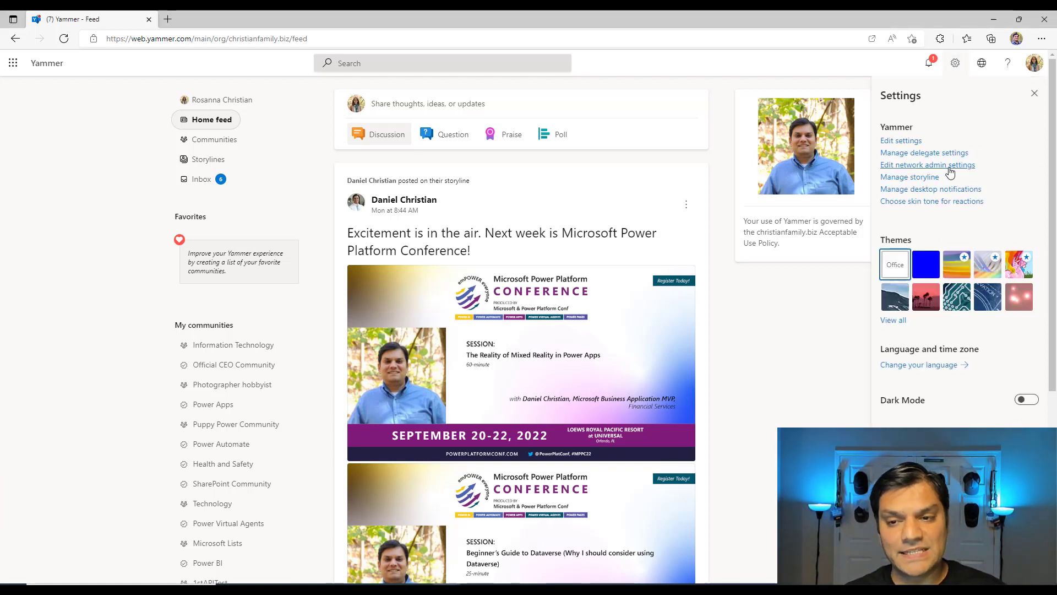
left_click(1034, 93)
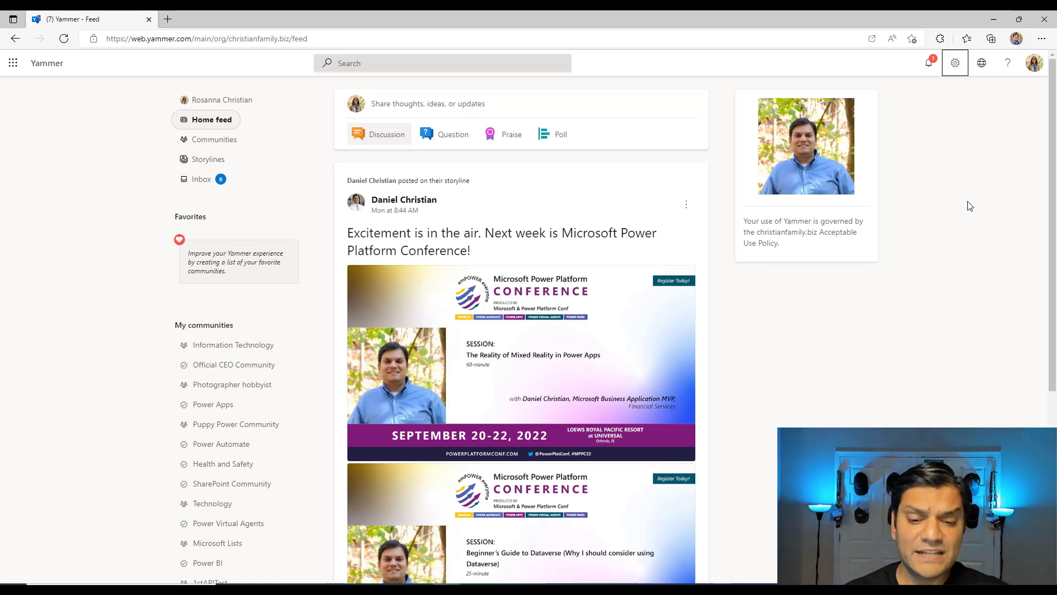
In the other user's incognito window, dismiss the storyline intro and open the Storylines feed.
key("alt+Tab")
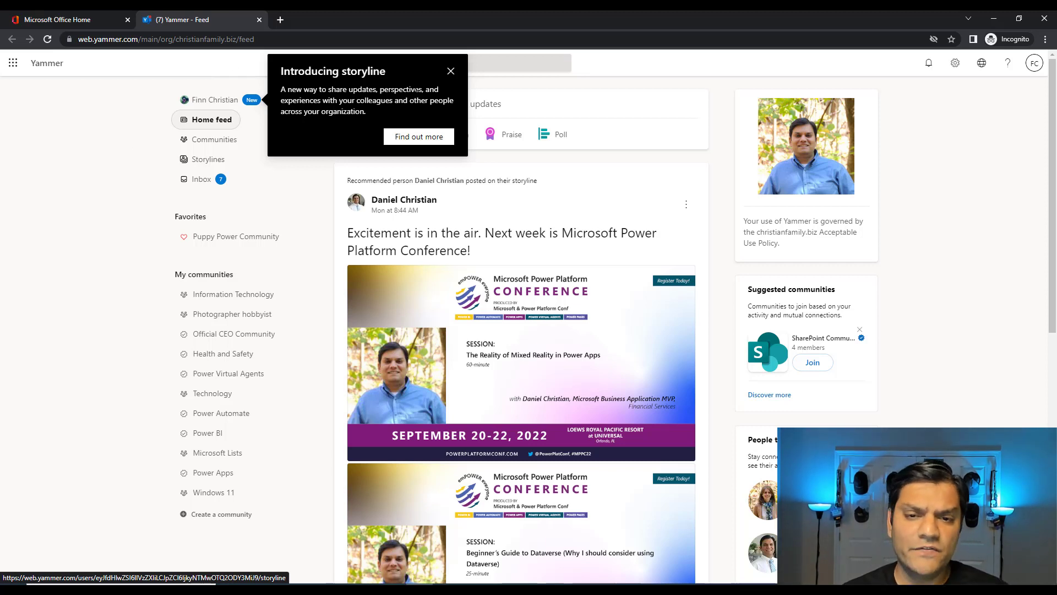
left_click(451, 72)
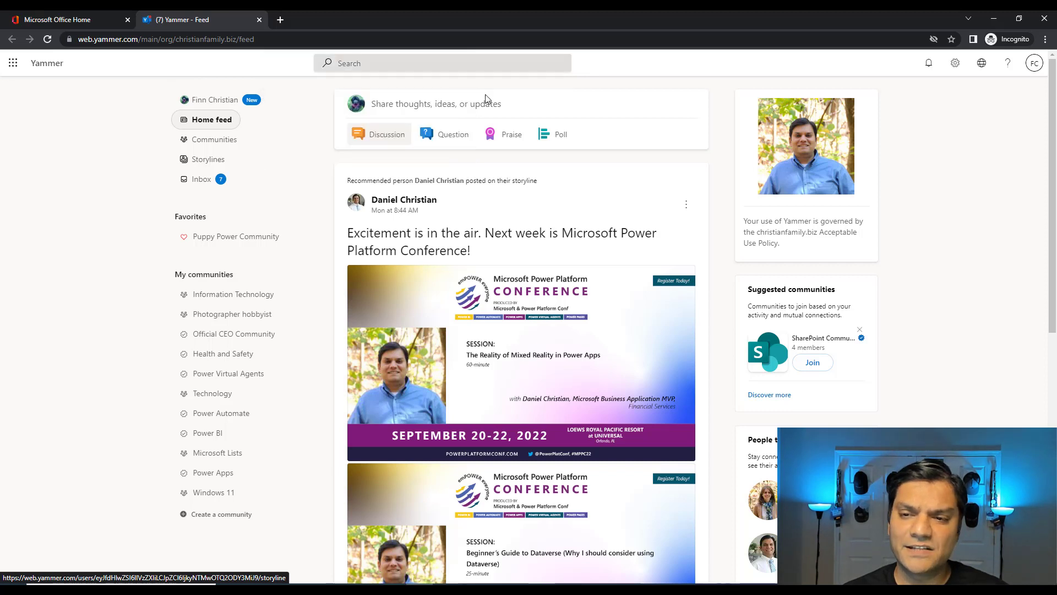
left_click(954, 63)
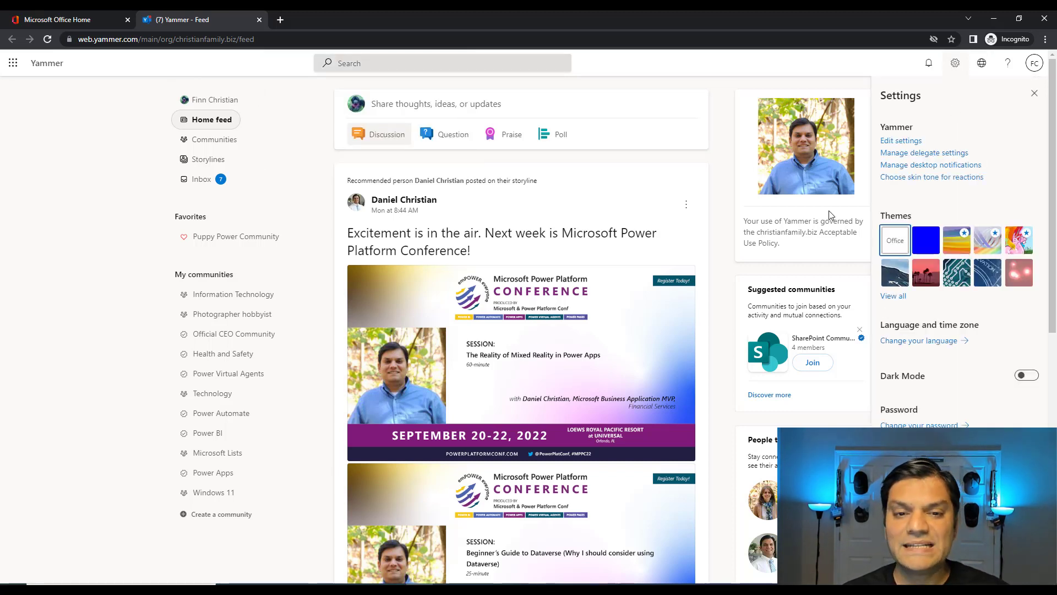
left_click(208, 166)
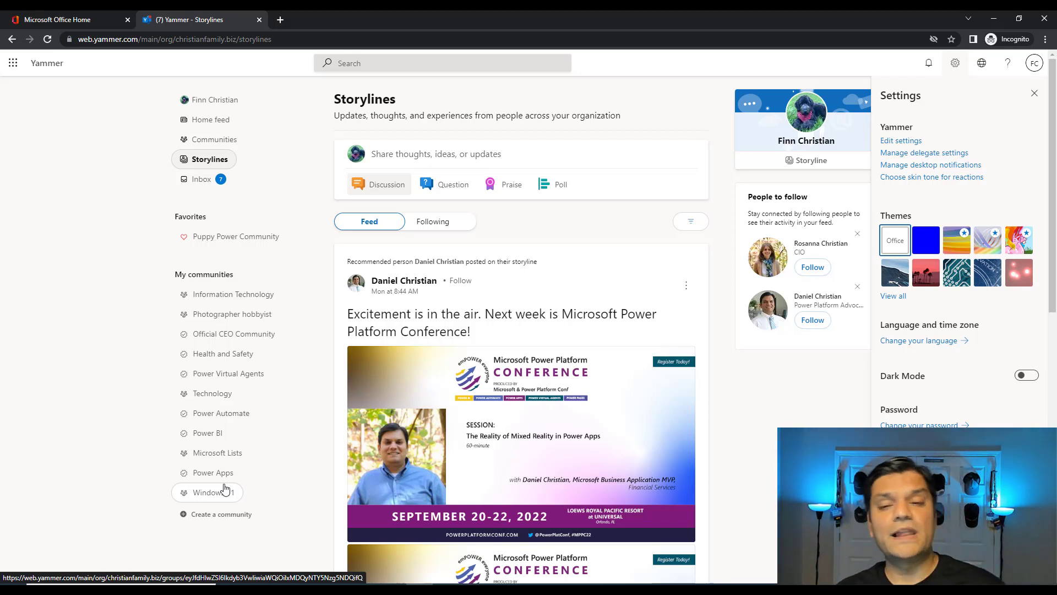
Close Settings, reload the Storylines feed, and start a new storyline post.
left_click(1035, 93)
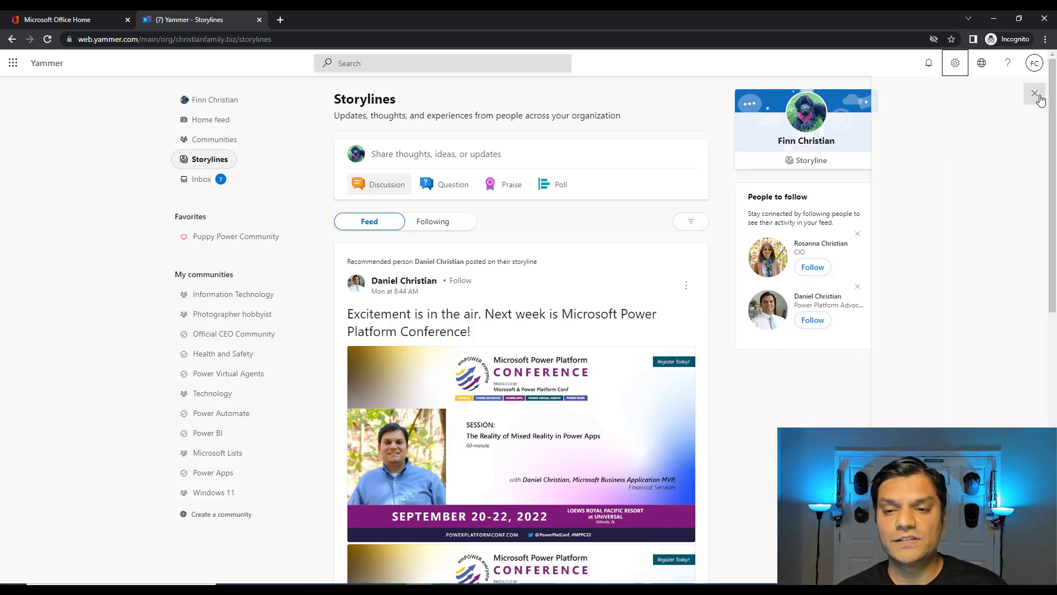
left_click(205, 158)
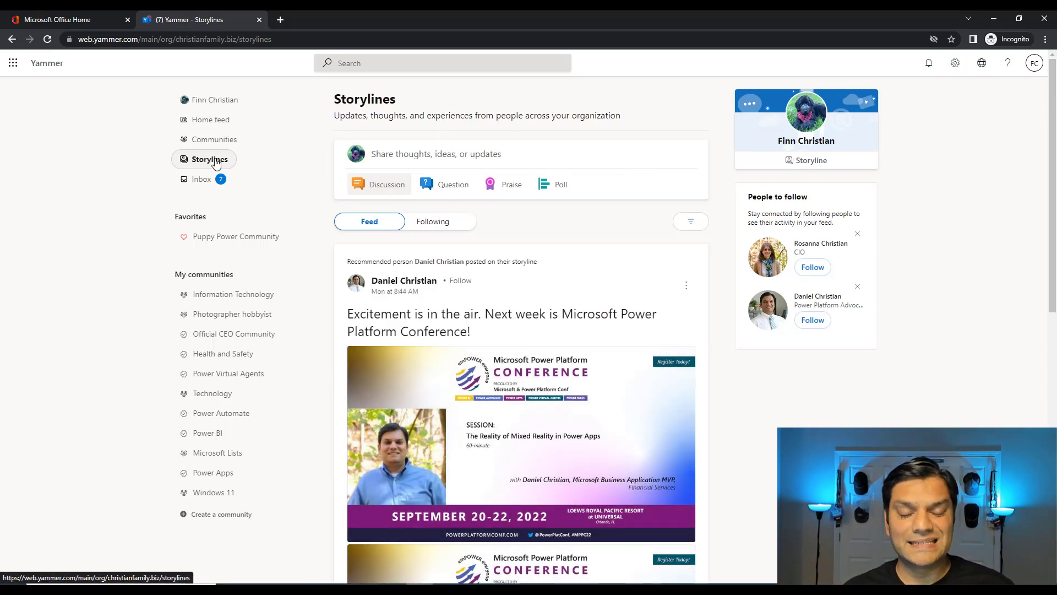
left_click(425, 157)
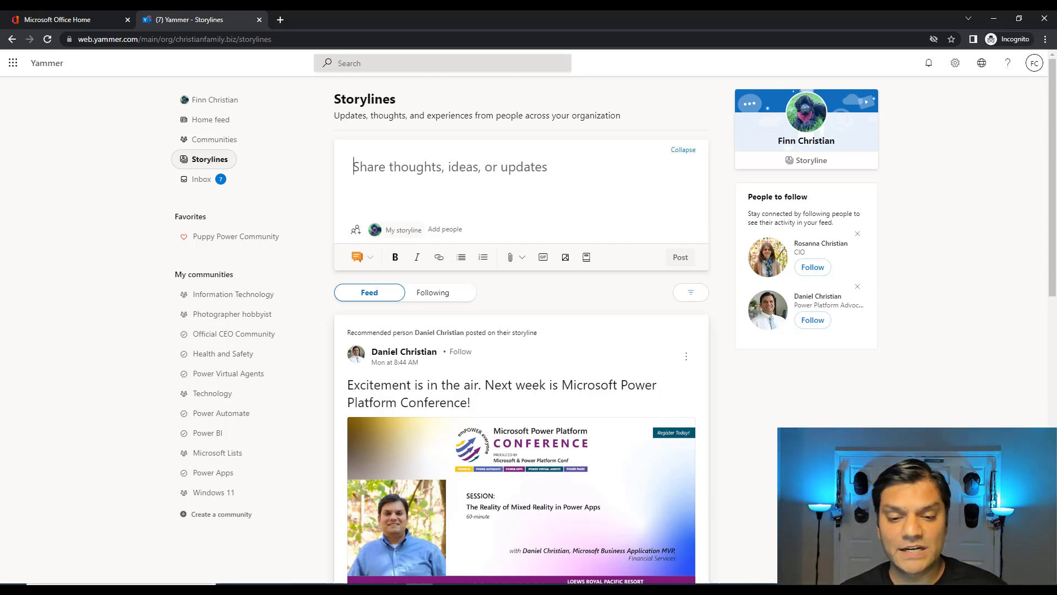
key("alt+Tab")
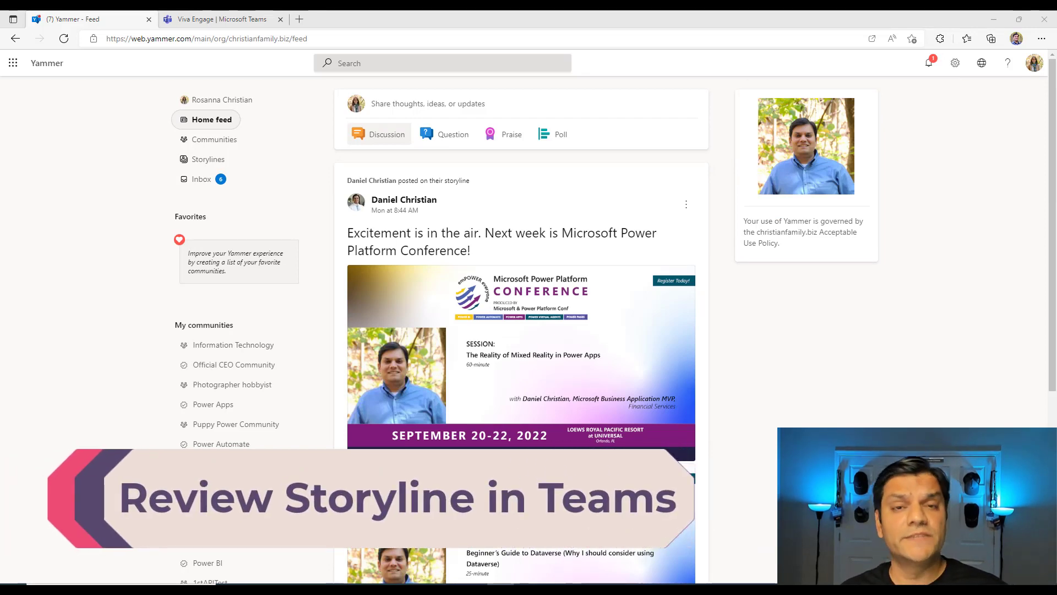
Show the Storylines page of Viva Engage inside Microsoft Teams.
left_click(252, 21)
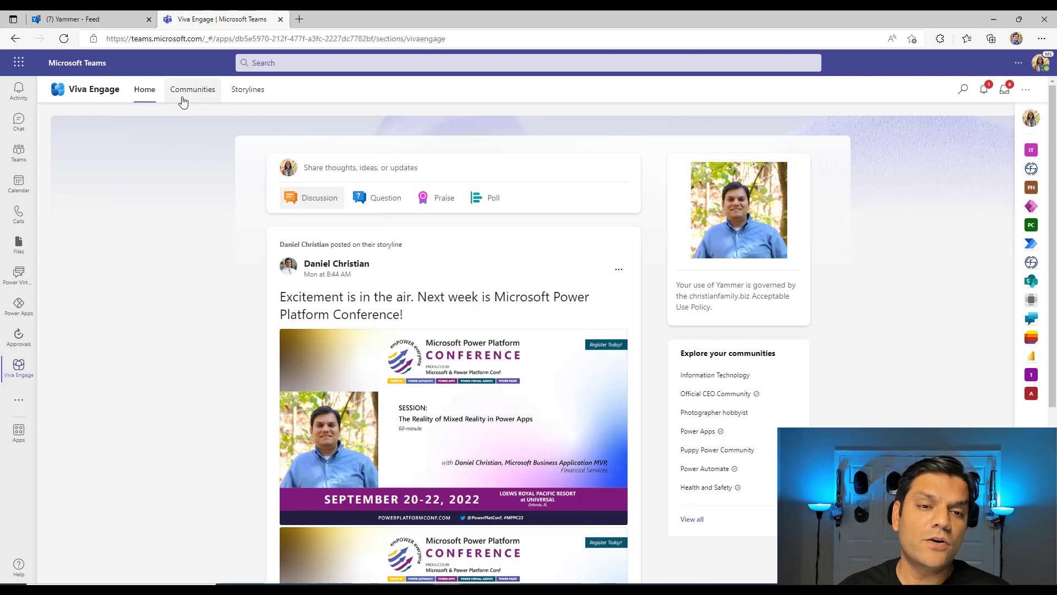
left_click(240, 102)
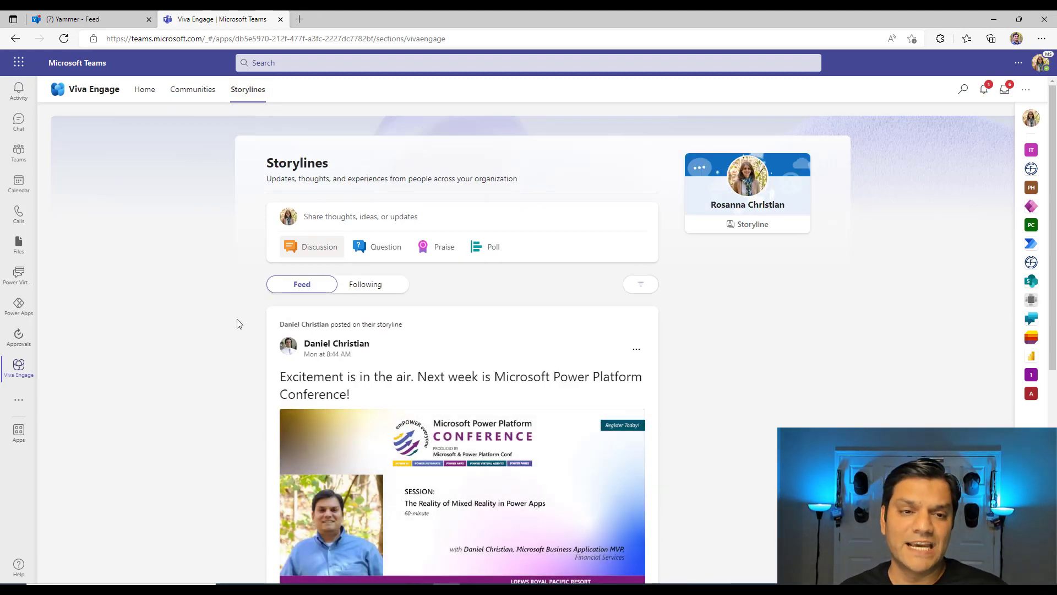
View Storylines in Yammer on the web, then return to Viva Engage in Teams.
left_click(95, 22)
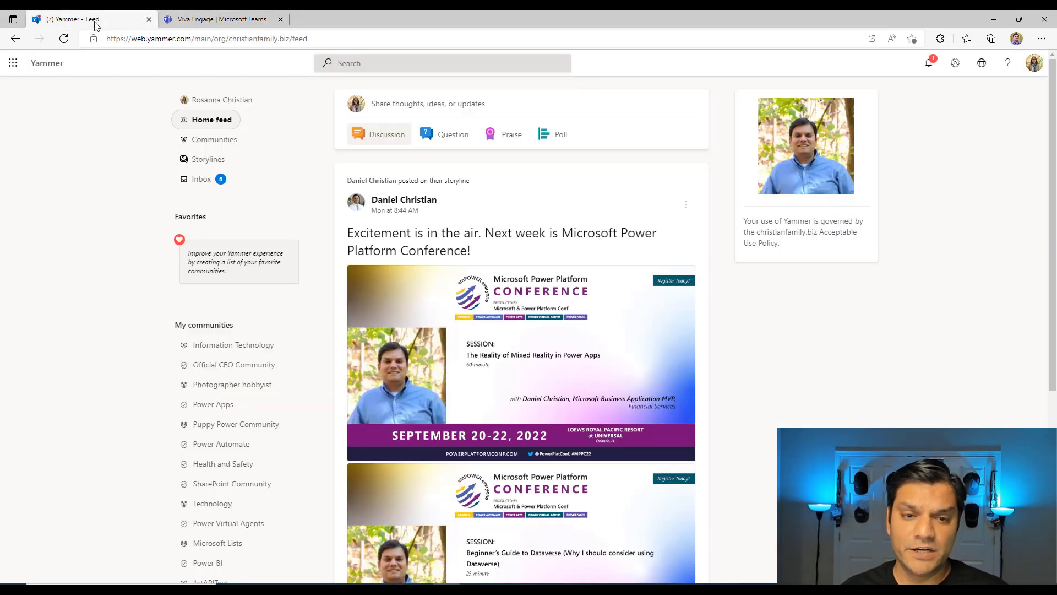
left_click(208, 159)
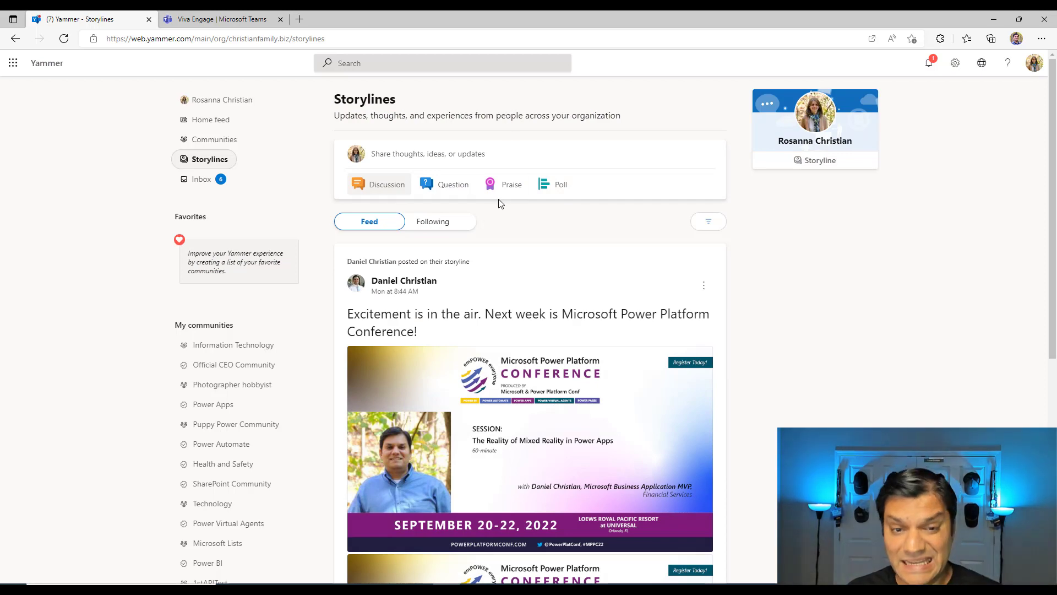
left_click(227, 22)
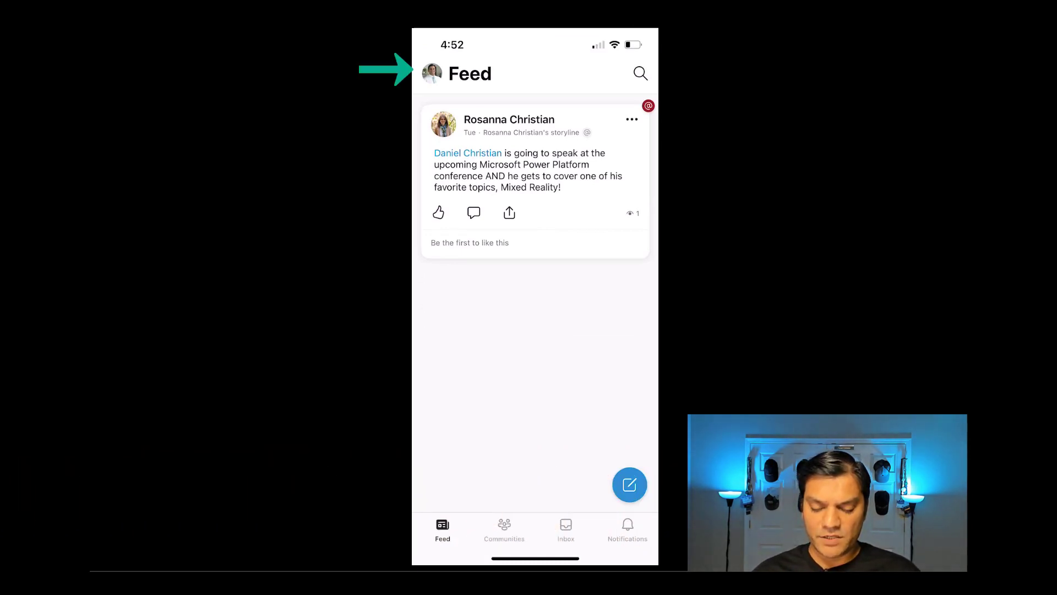
Review your own posts under Profile > All Activity, then view Notifications.
left_click(432, 74)
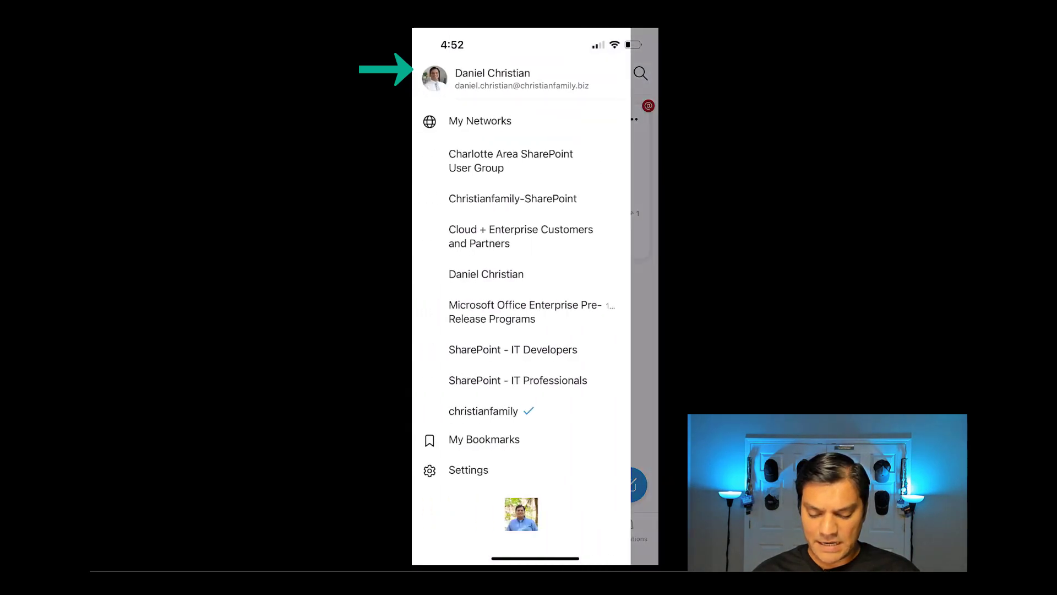
left_click(435, 78)
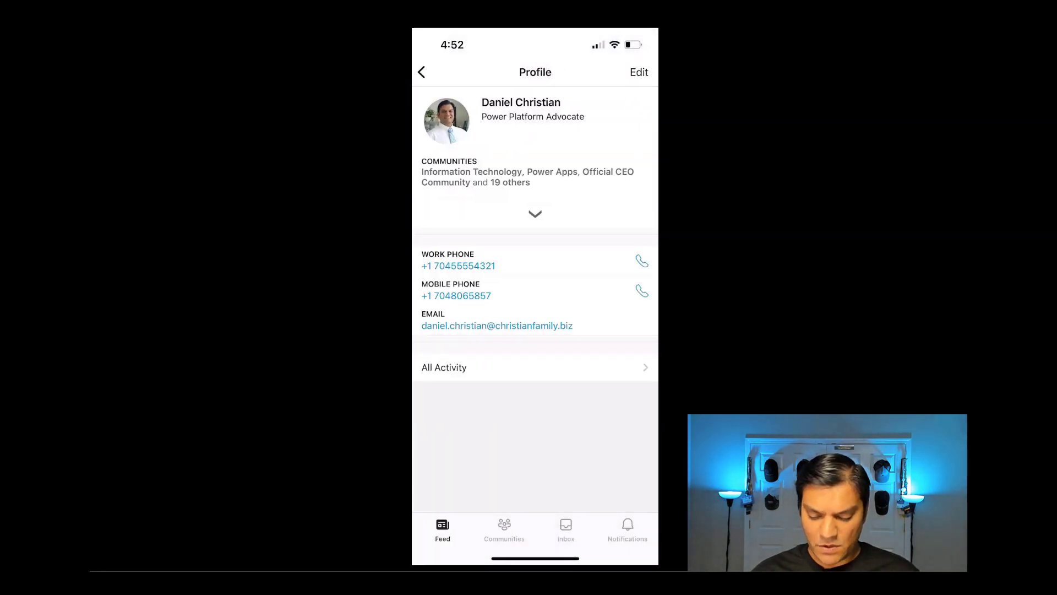
left_click(444, 367)
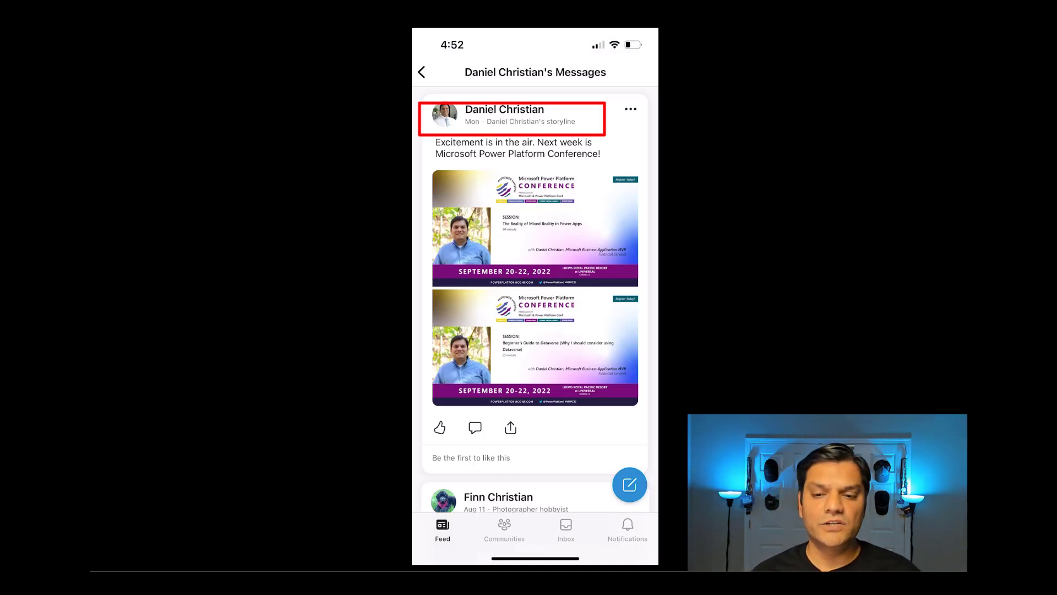
left_click(627, 528)
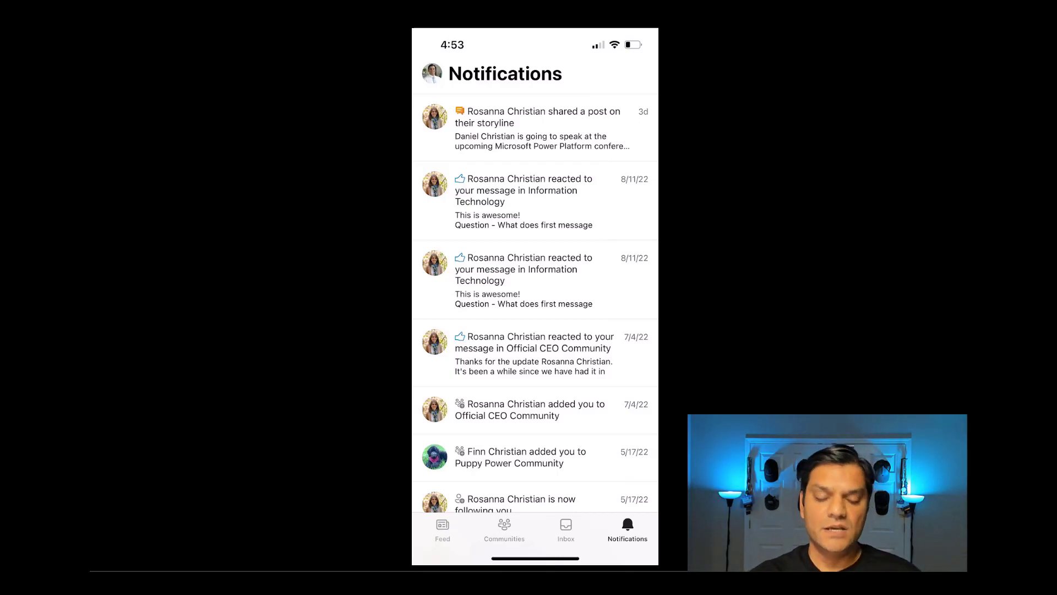
Launch Teams mobile from the app switcher and open Viva Engage under More.
left_click_drag(535, 558, 535, 385)
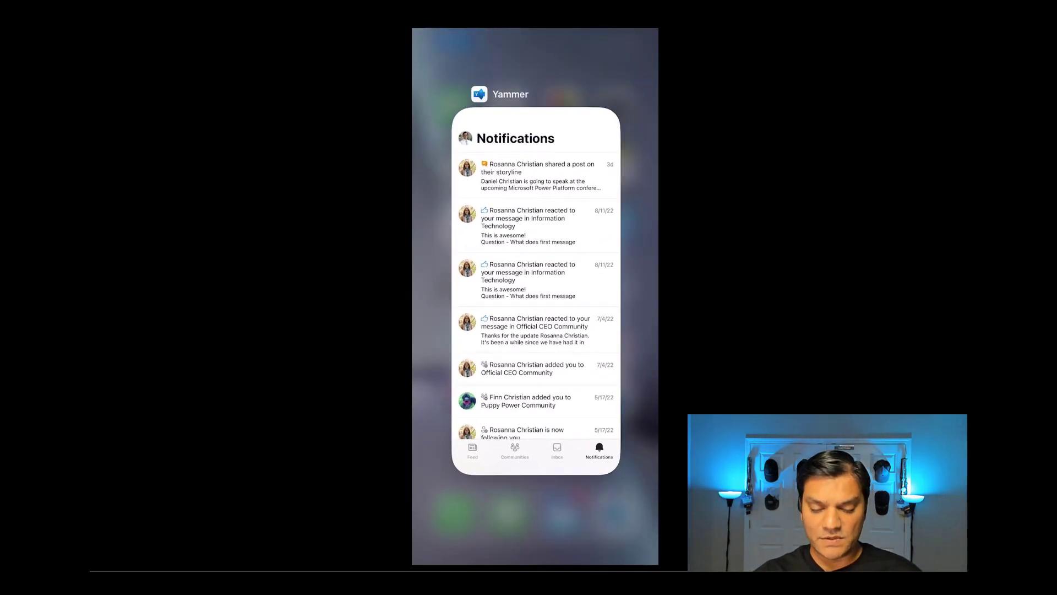
left_click(536, 485)
left_click(533, 227)
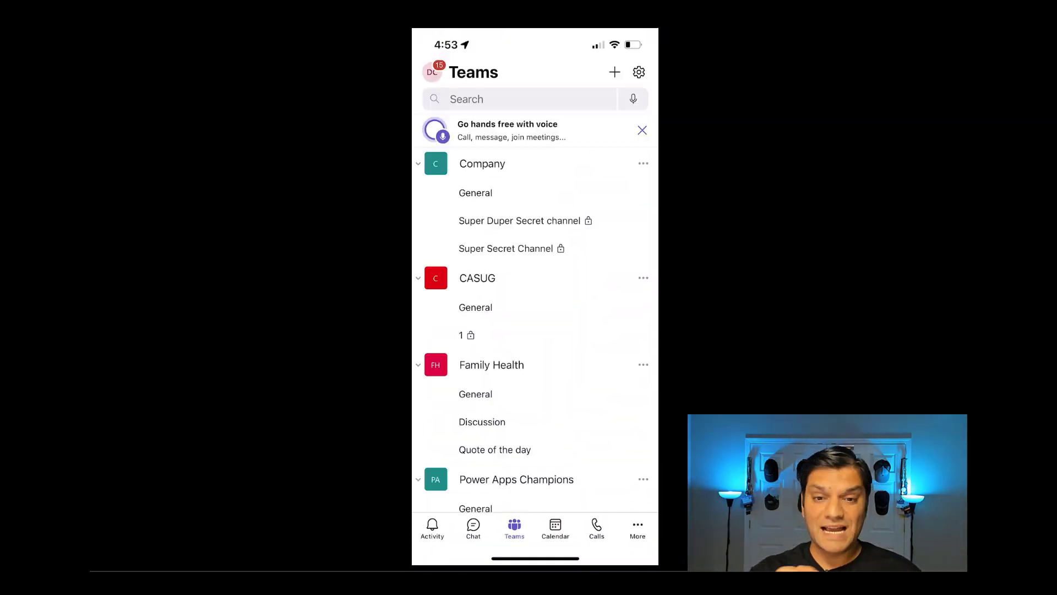
left_click(637, 529)
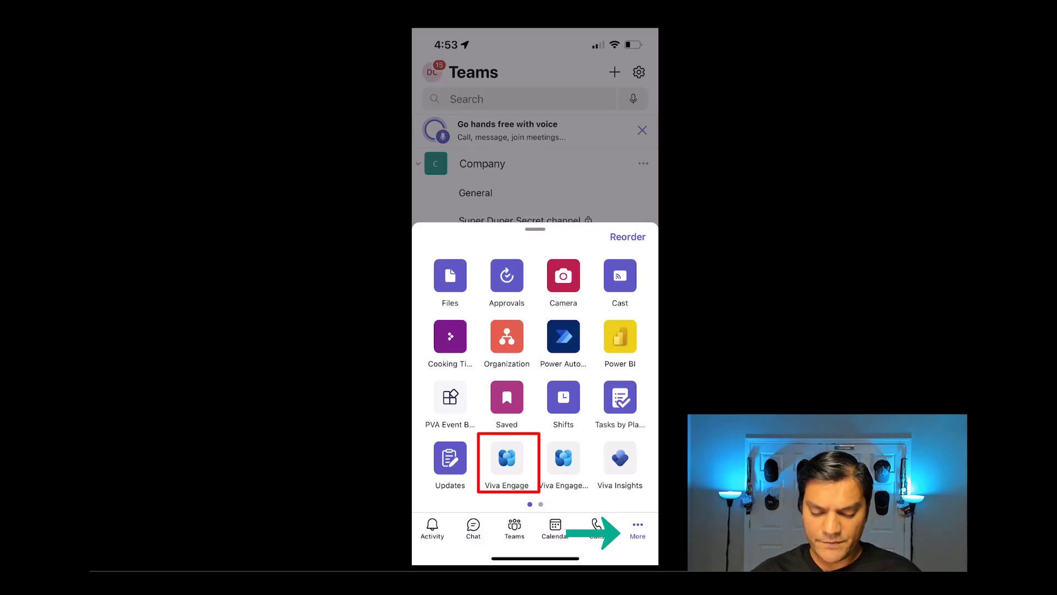
left_click(506, 457)
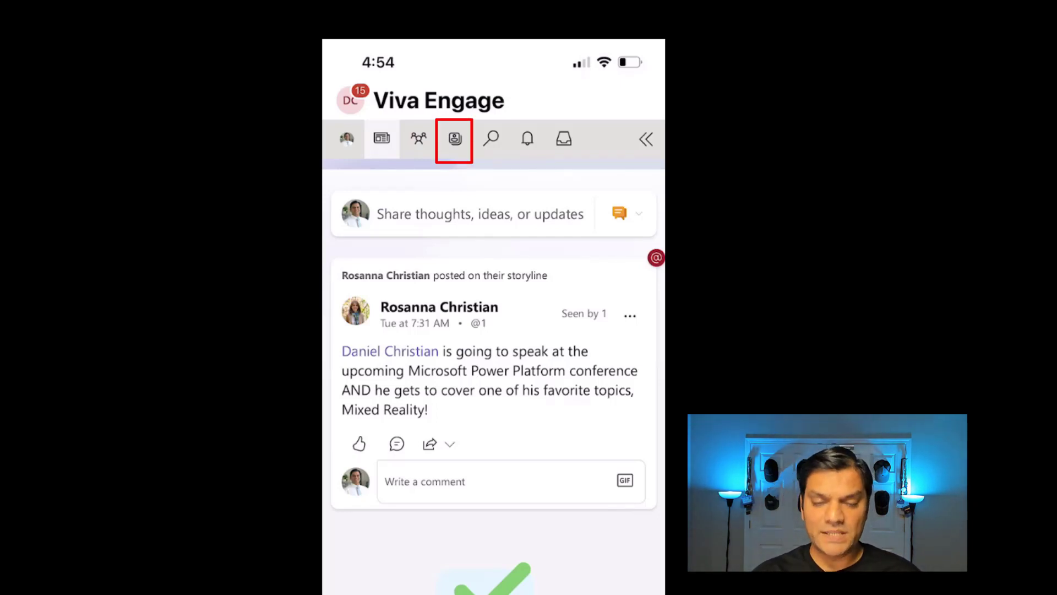
Open Viva Engage Storylines and compare the Following and Feed lists.
left_click(455, 138)
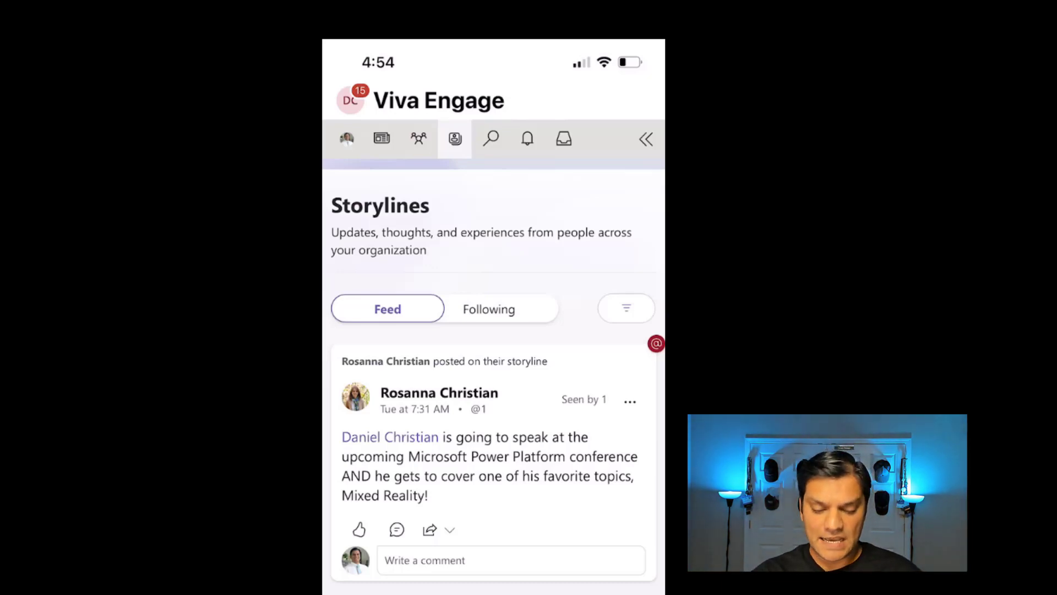
left_click(489, 309)
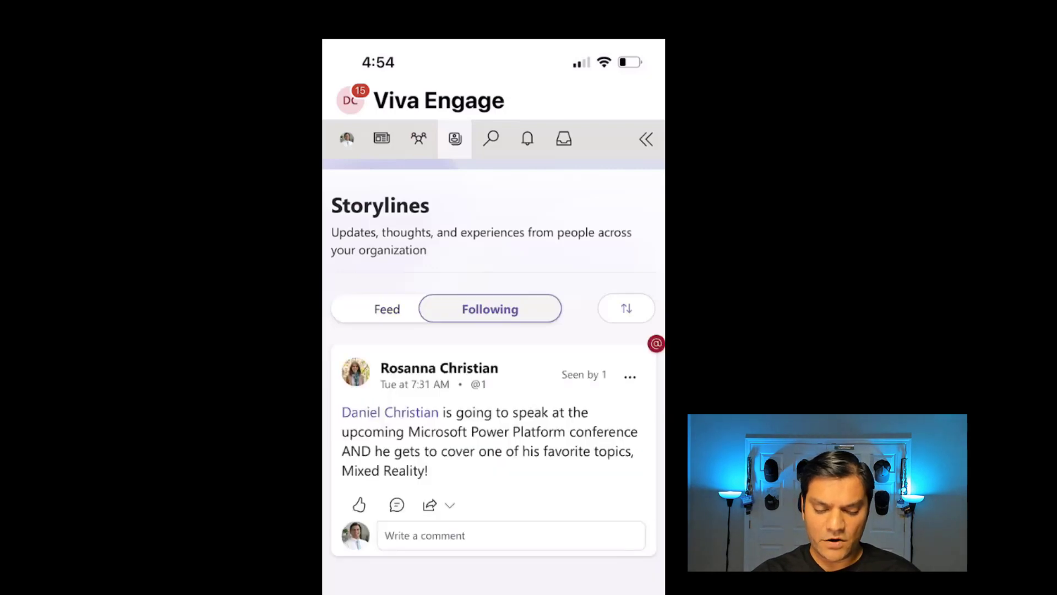
left_click(387, 309)
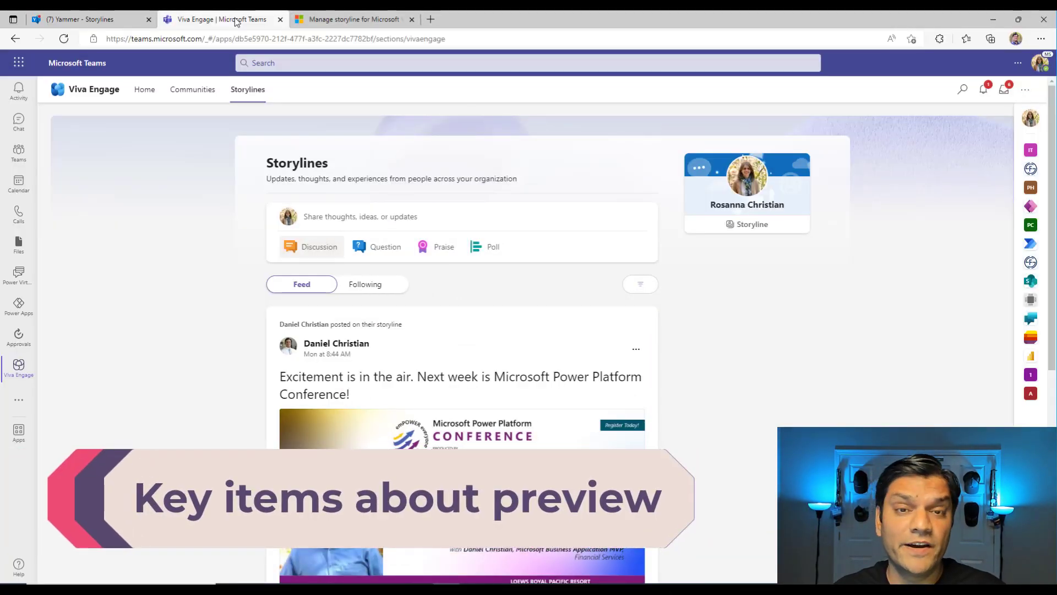
Switch to the Manage storyline article at its FAQ on guests not seeing storylines.
left_click(317, 18)
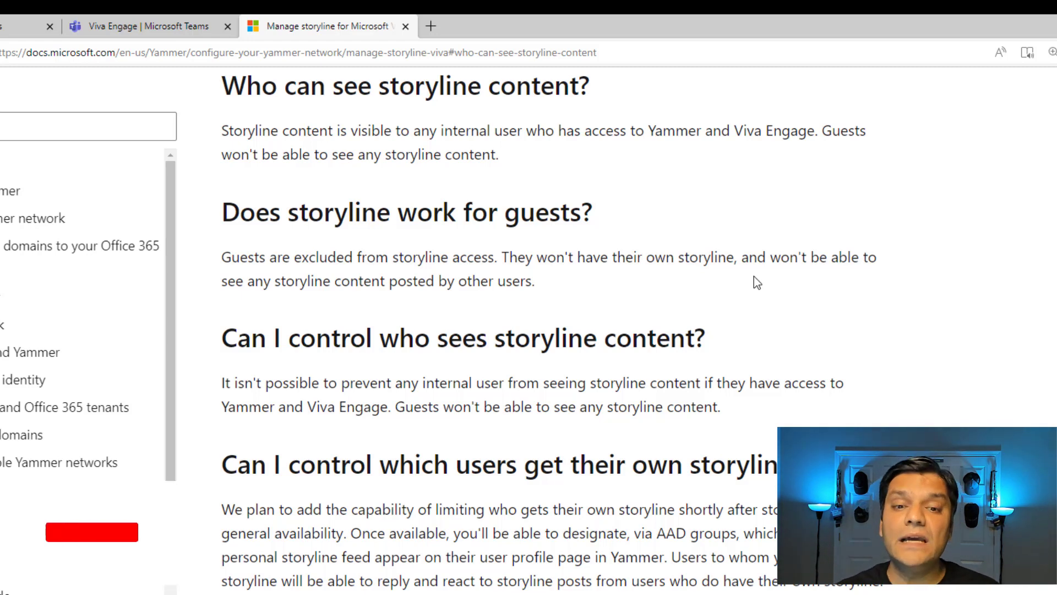
Scroll to the FAQ answers on limiting personal storylines via AAD groups and deleting custom cover photos.
scroll(754, 276, "down", 3)
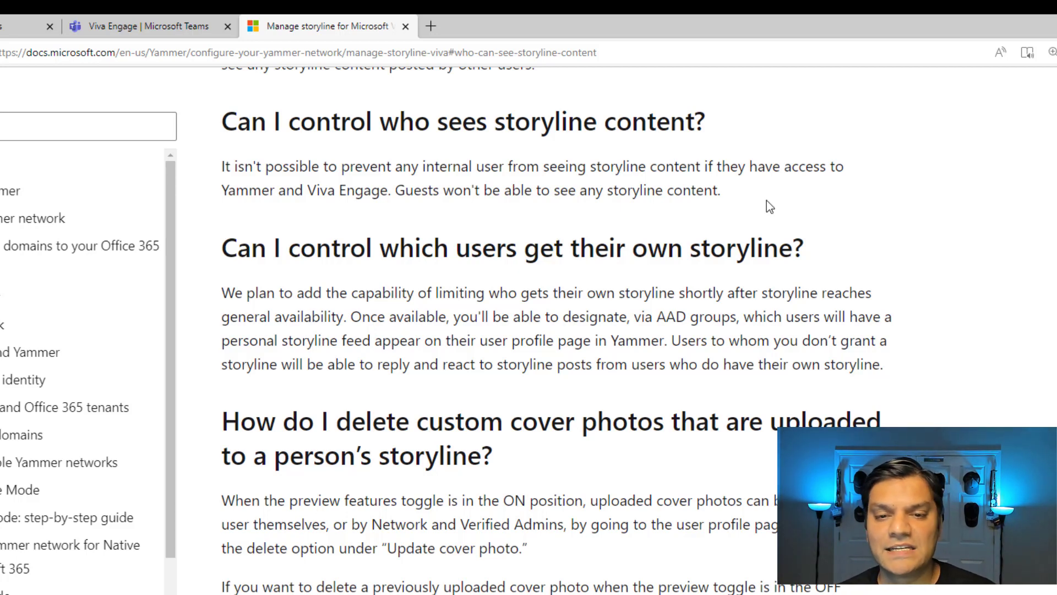
scroll(766, 201, "down", 4)
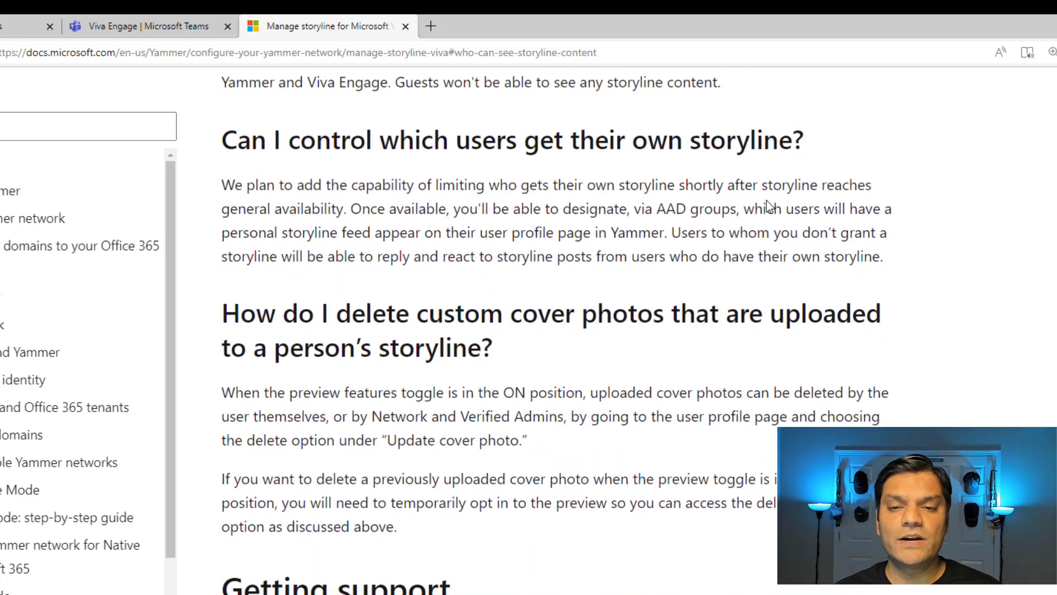
scroll(655, 231, "up", 4)
scroll(770, 308, "down", 2)
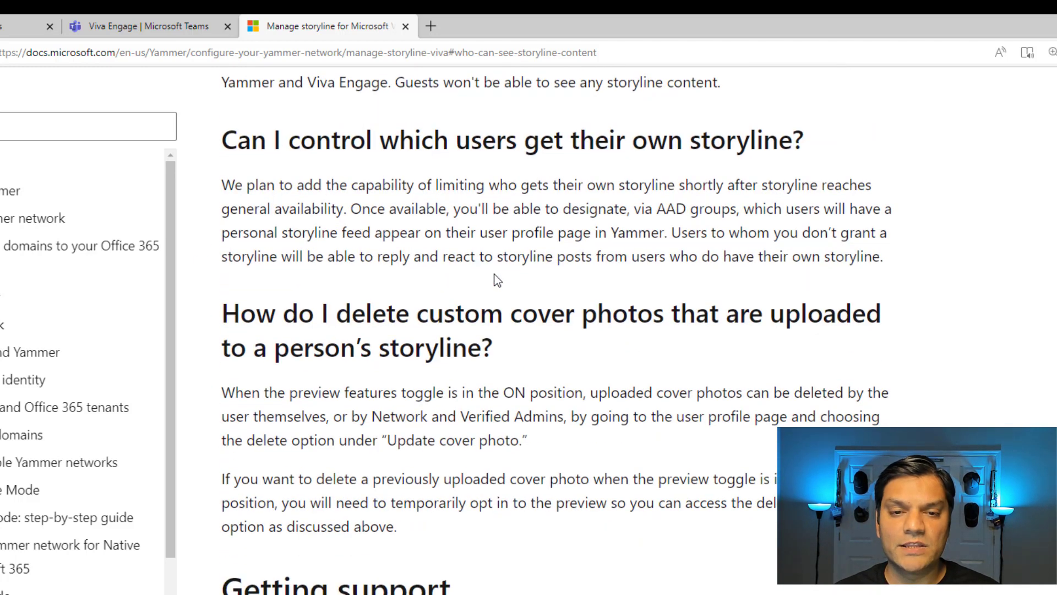